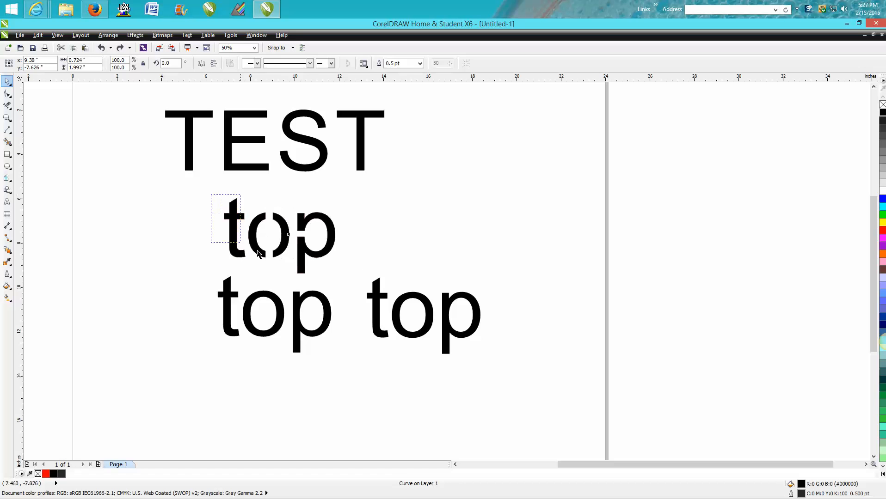
Move the stencil-cut "top" aside and draw a rectangle about 6.6 by 5.5 inches around the lower-left "top"
left_click_drag(280, 238, 510, 204)
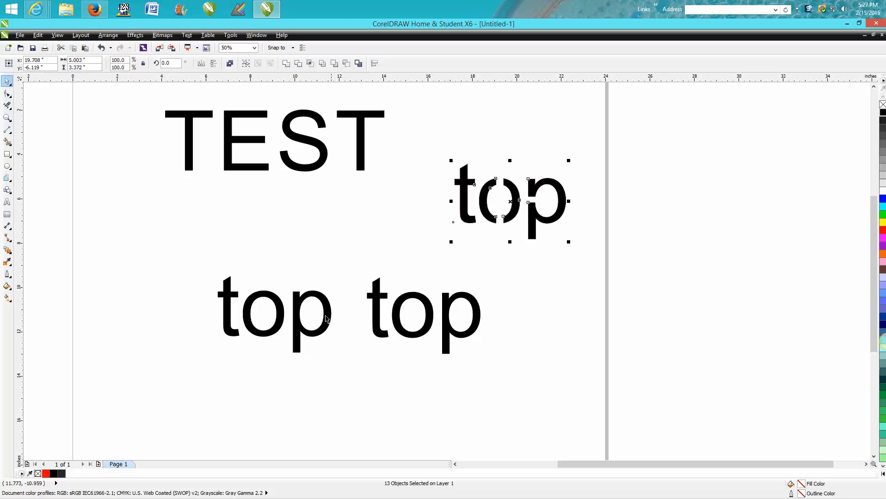
left_click(297, 319)
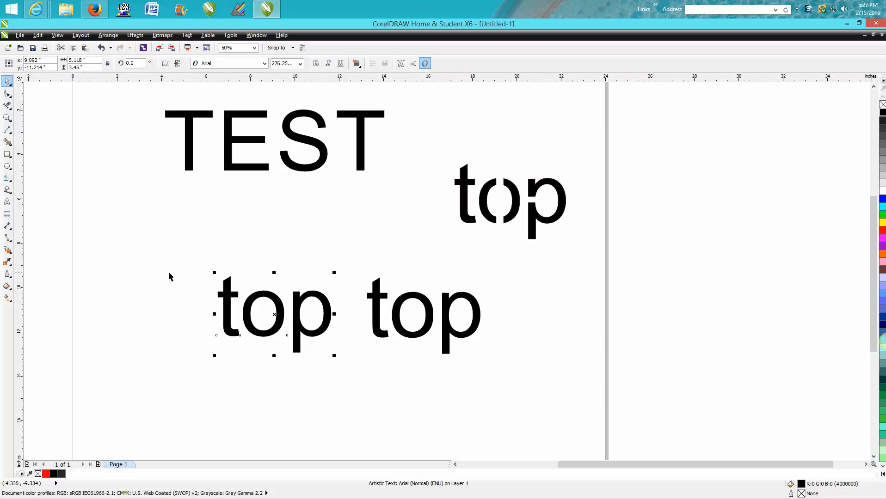
left_click(8, 156)
left_click_drag(203, 254, 350, 377)
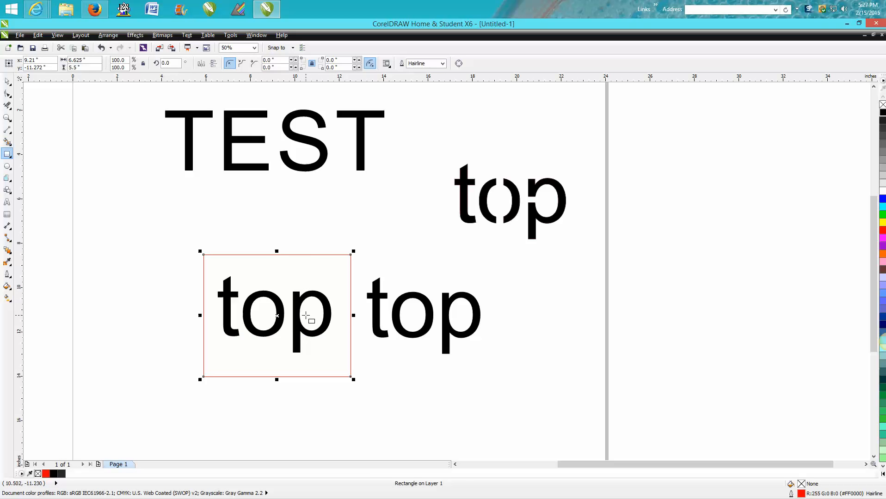
left_click(6, 81)
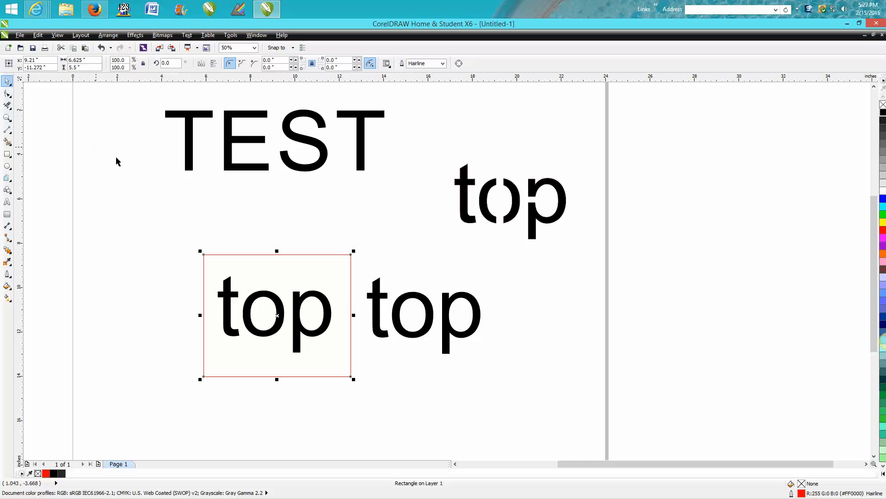
left_click(119, 162)
Move all pieces of the stencil-cut "top" to just beneath the word TEST
left_click(263, 315)
left_click_drag(441, 148, 584, 248)
left_click_drag(511, 199, 292, 215)
Change the font of the lower-right "top" to Stencilia-A and move that word up and to the right
left_click(417, 280)
left_click(431, 307)
left_click(264, 63)
left_click(267, 83)
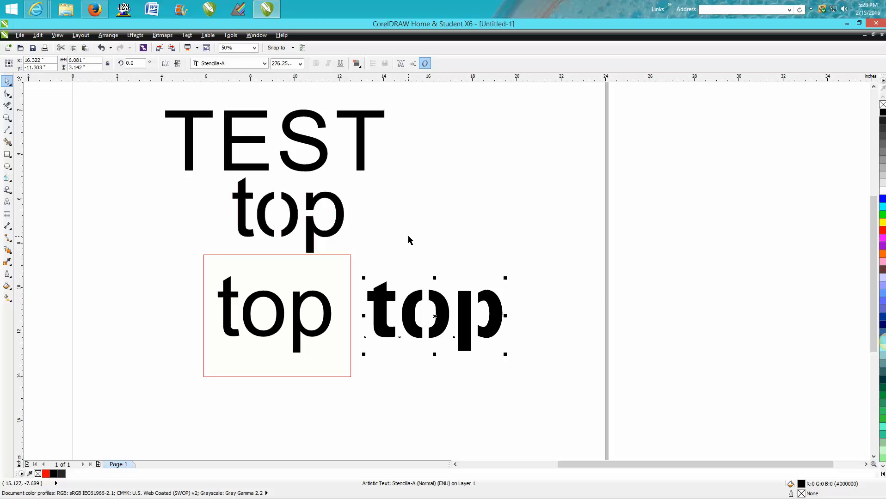
left_click_drag(435, 324, 496, 259)
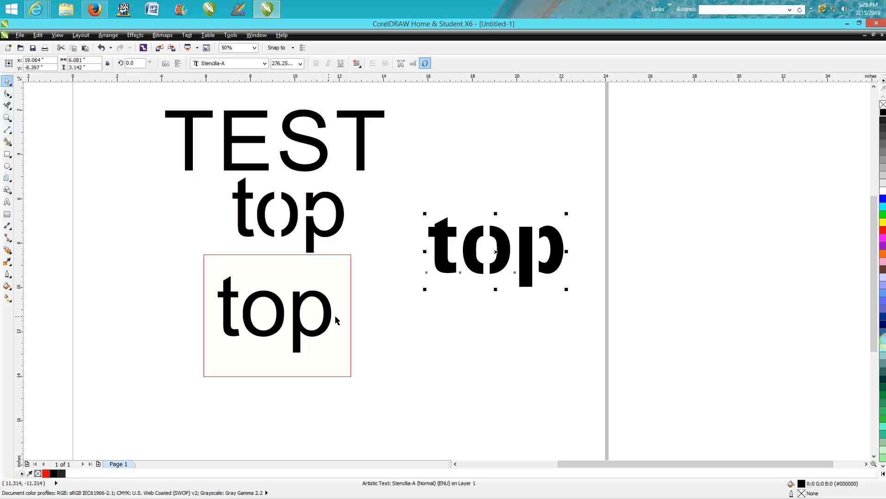
Delete the rectangle around the lower Arial "top" and move that word slightly right and down
left_click(351, 316)
key("Delete")
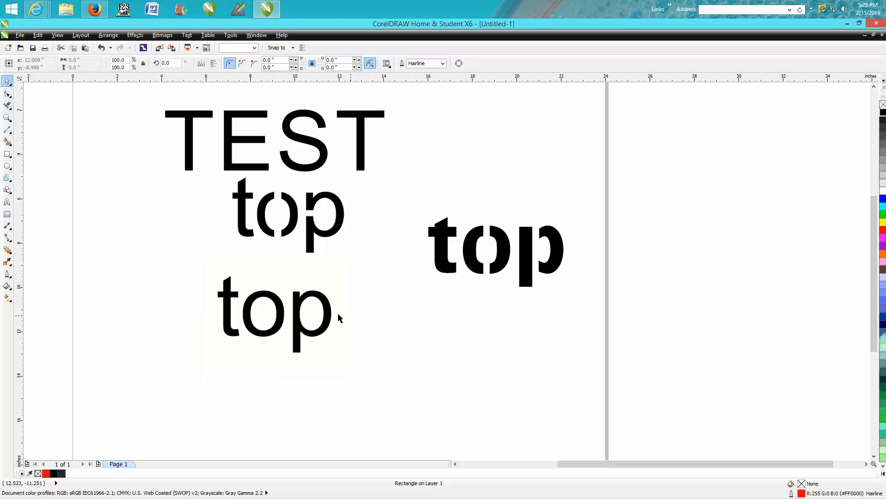
left_click(327, 320)
left_click_drag(275, 314, 326, 322)
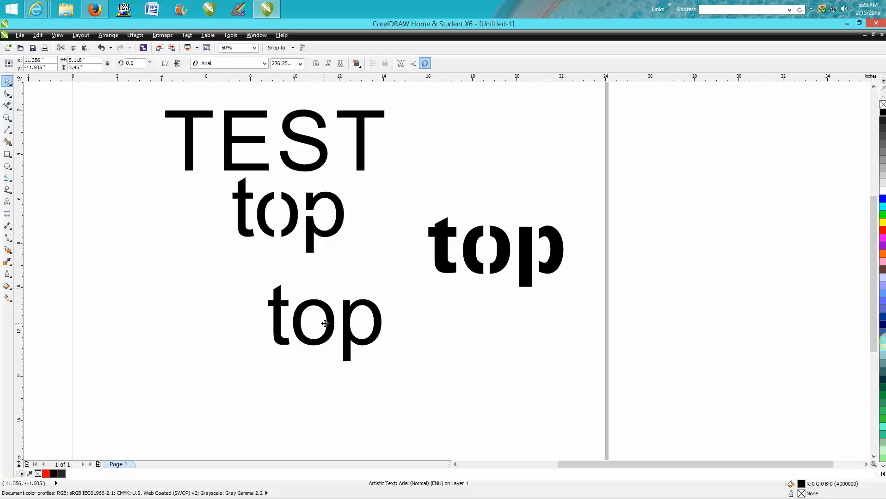
Convert the Arial "top" to curves, remove its fill and give it a red outline
left_click(110, 36)
left_click(148, 201)
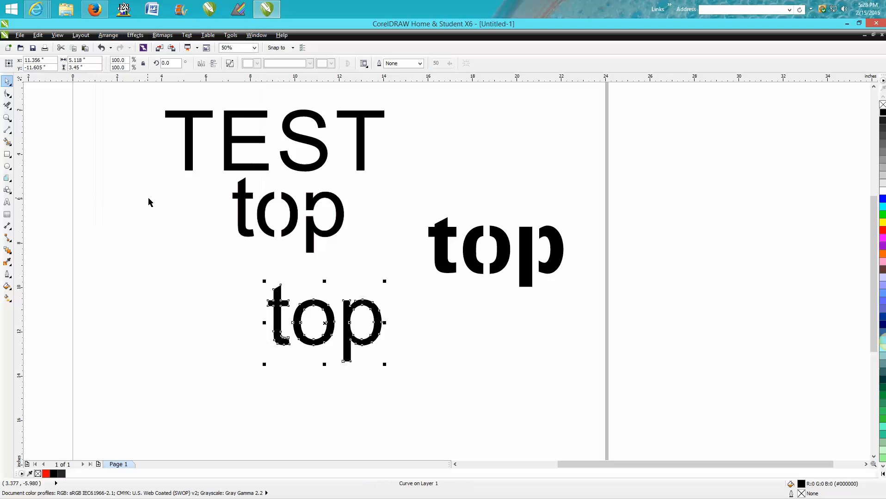
left_click(882, 105)
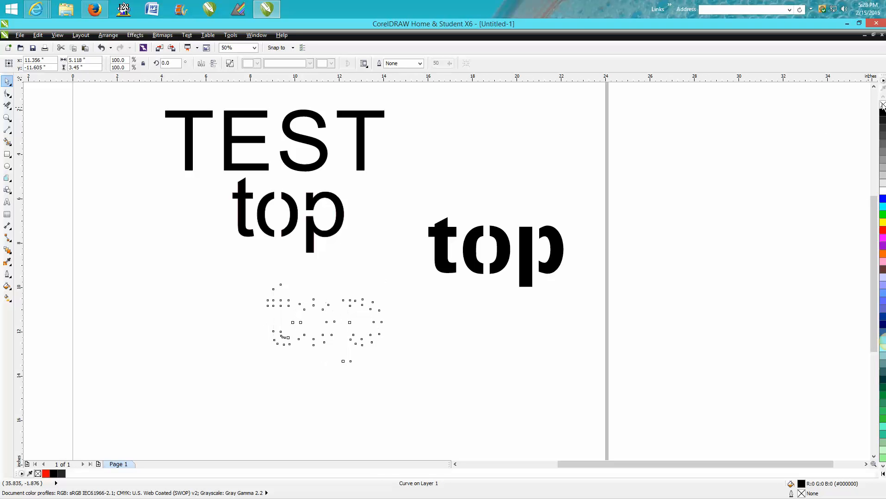
right_click(883, 229)
Draw two parallel vertical lines about 1.2 inches long and about 0.155 inches apart beside the letter t
left_click(7, 118)
left_click_drag(237, 267, 458, 393)
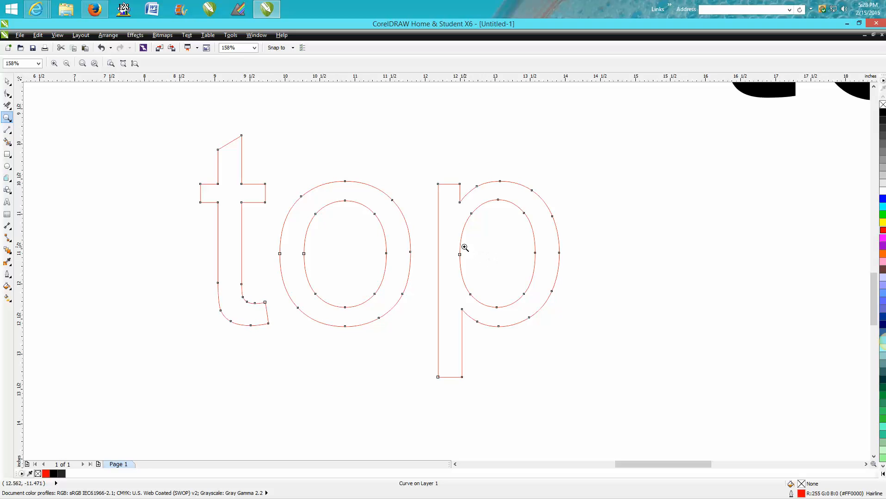
left_click(7, 129)
left_click(135, 241)
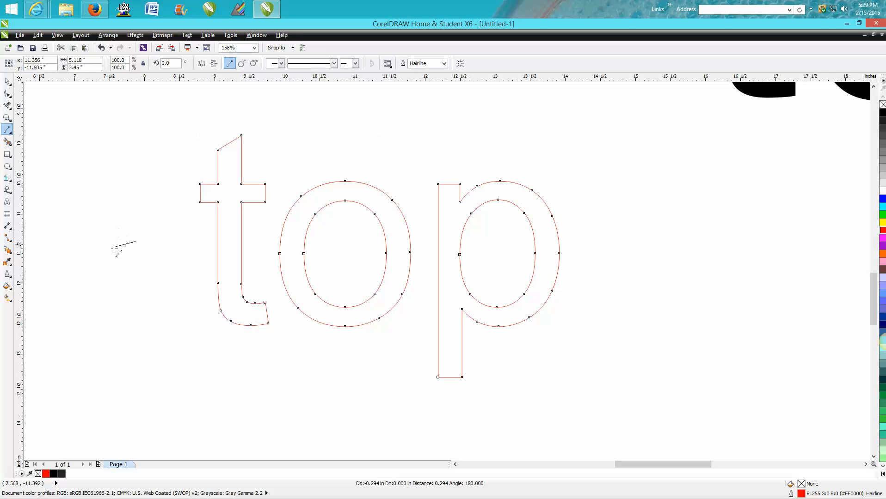
left_click(135, 324)
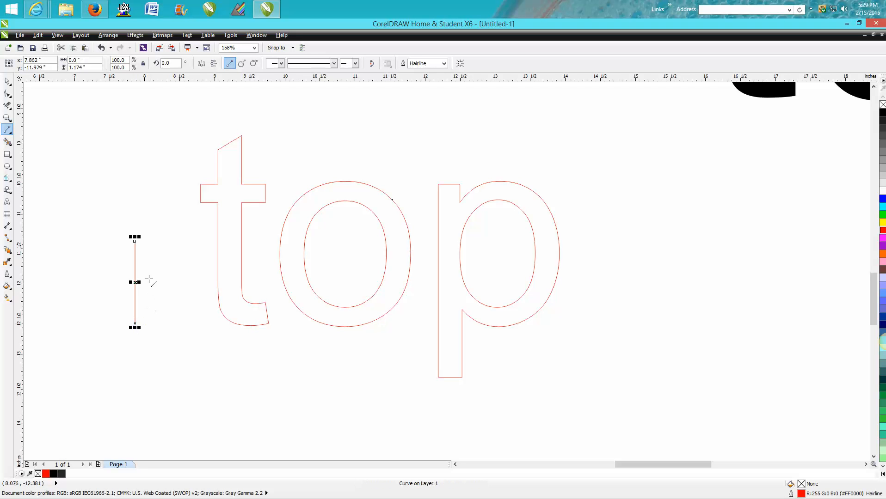
left_click(146, 243)
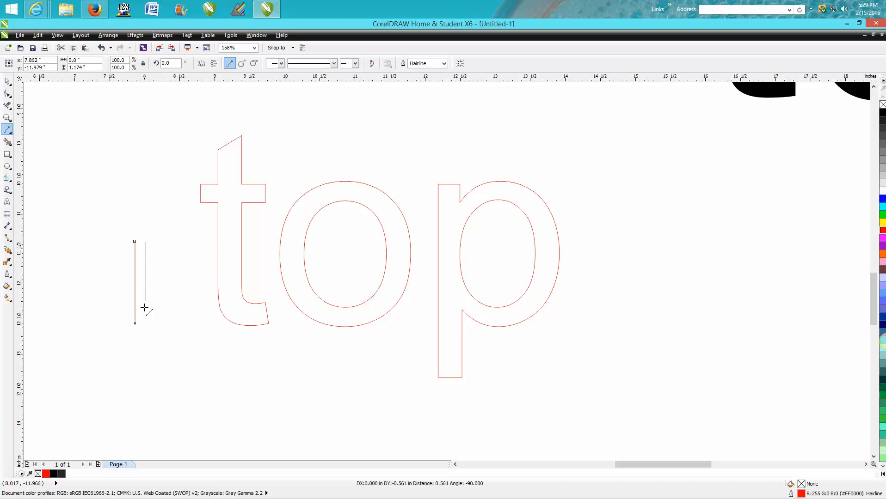
left_click(145, 326)
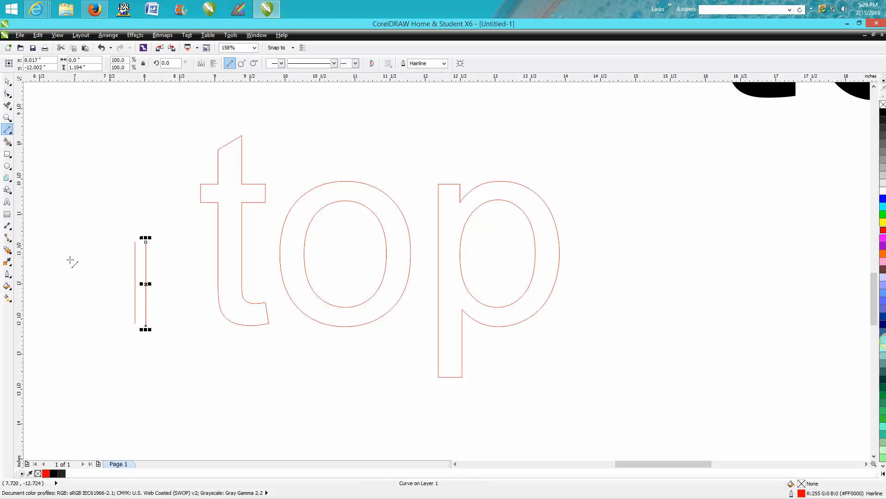
left_click(8, 117)
left_click_drag(106, 229, 170, 329)
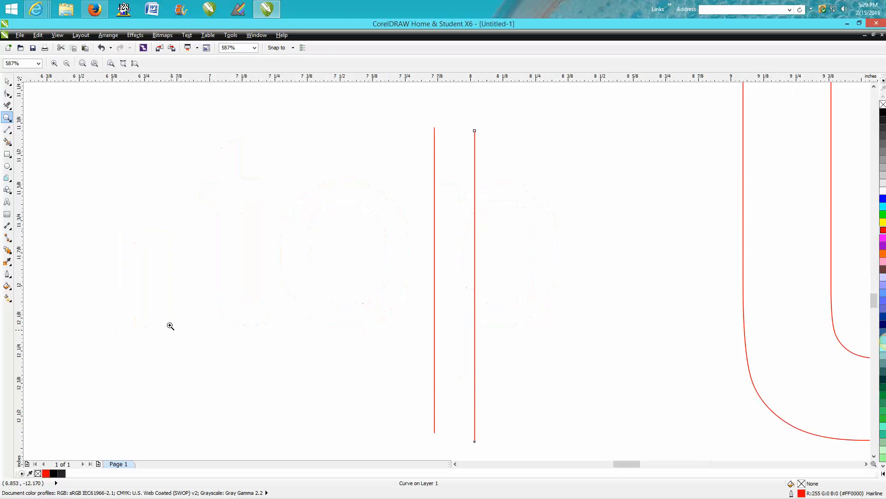
right_click(176, 291)
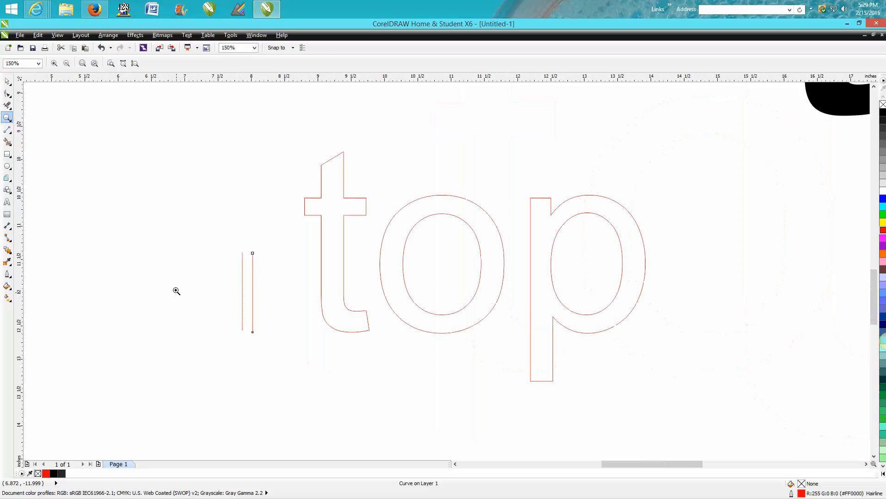
Place a copy of the line pair over the middle of the o and stretch it to about 2.55 inches tall
left_click(7, 81)
left_click_drag(200, 207, 289, 356)
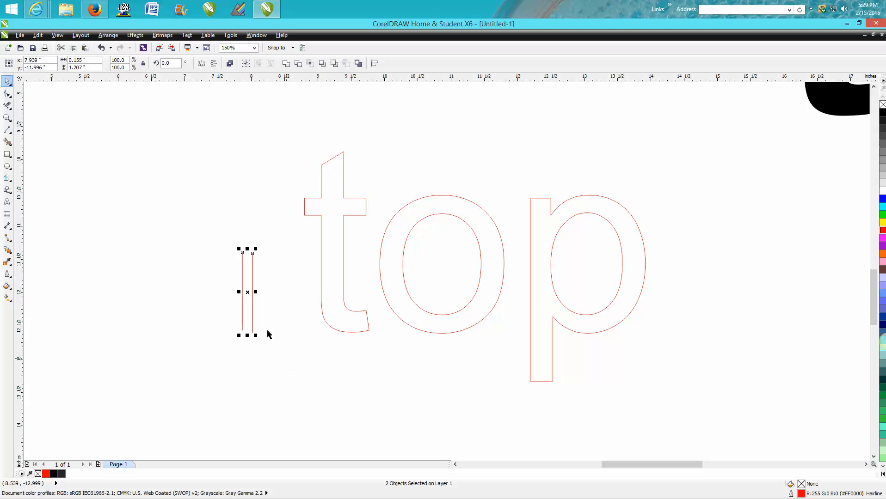
left_click_drag(246, 292, 437, 304)
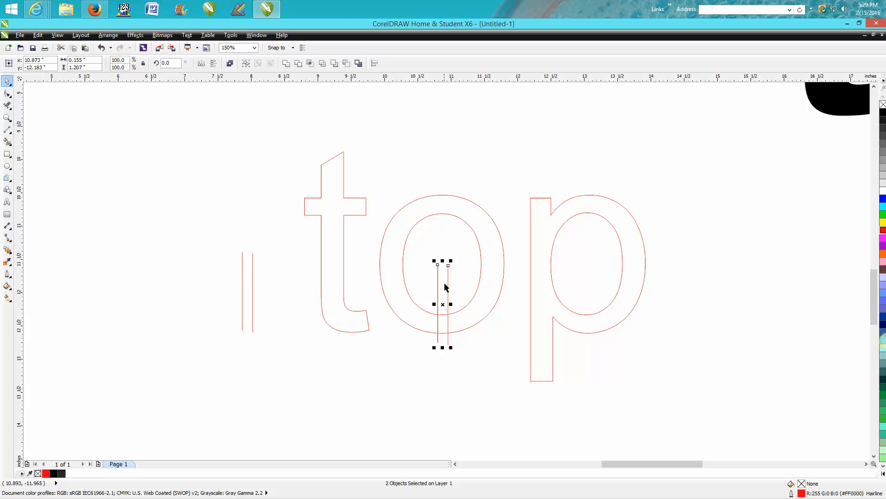
left_click_drag(442, 260, 438, 174)
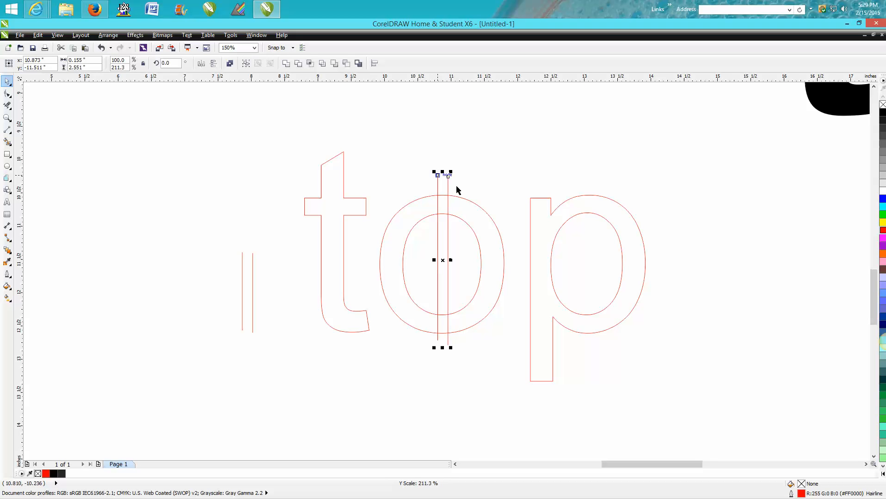
left_click(7, 118)
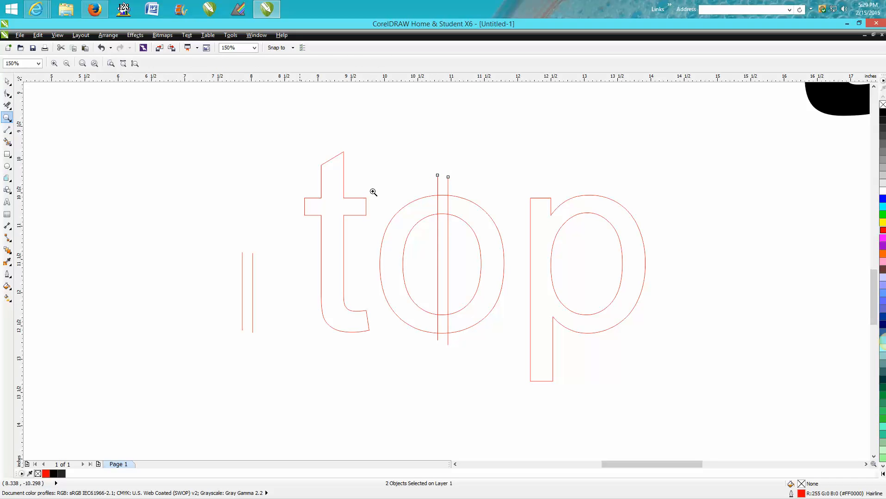
left_click_drag(377, 151, 520, 370)
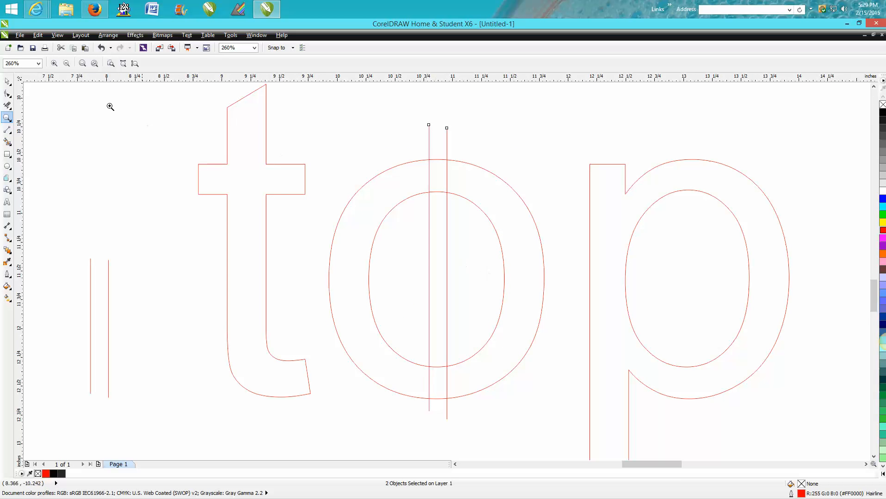
left_click(7, 82)
left_click(497, 180)
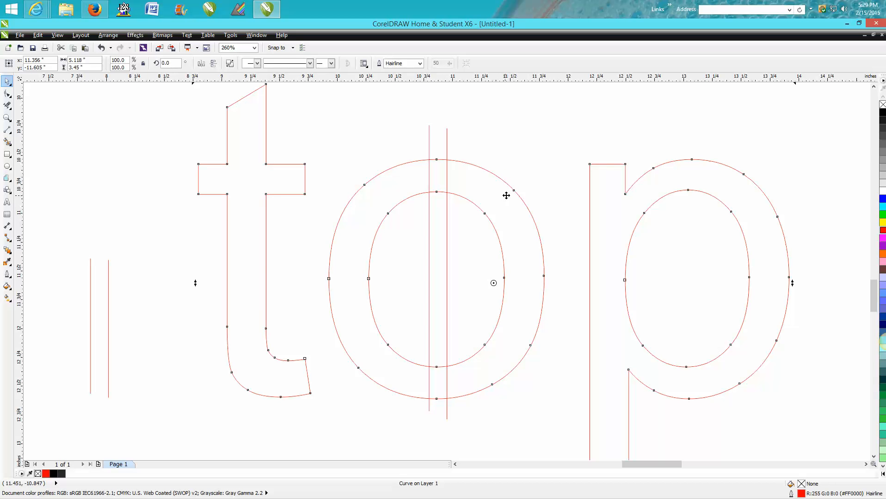
left_click(551, 146)
left_click(517, 196)
scroll(454, 240, "down", 2)
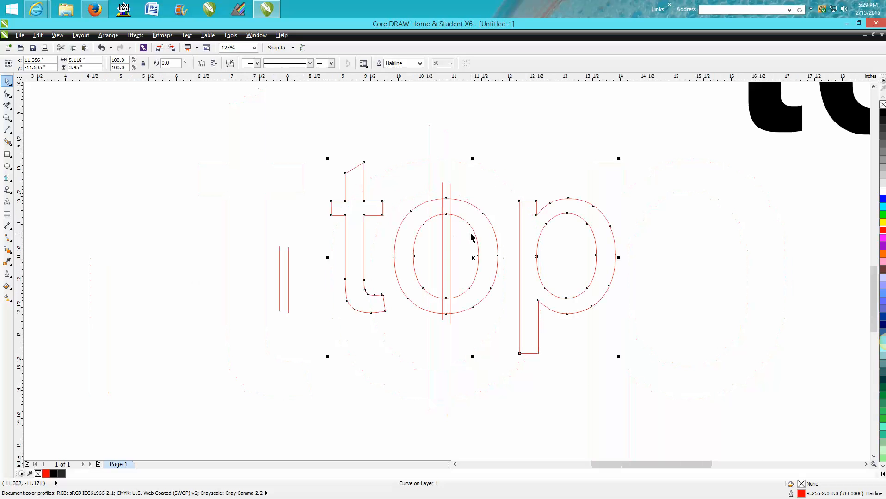
scroll(468, 235, "down", 3)
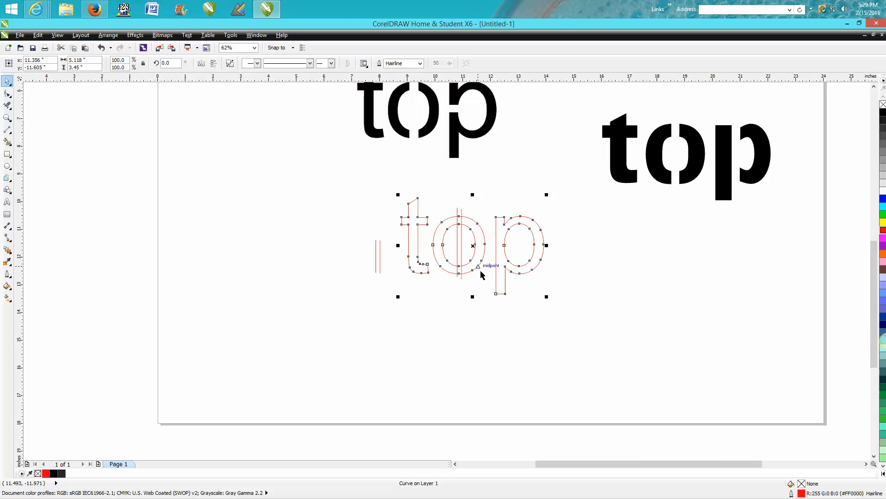
Use Virtual Segment Delete to open the o's upper edges between the lines and remove the line segments above and inside it
left_click(6, 118)
left_click_drag(428, 206, 504, 293)
left_click(11, 110)
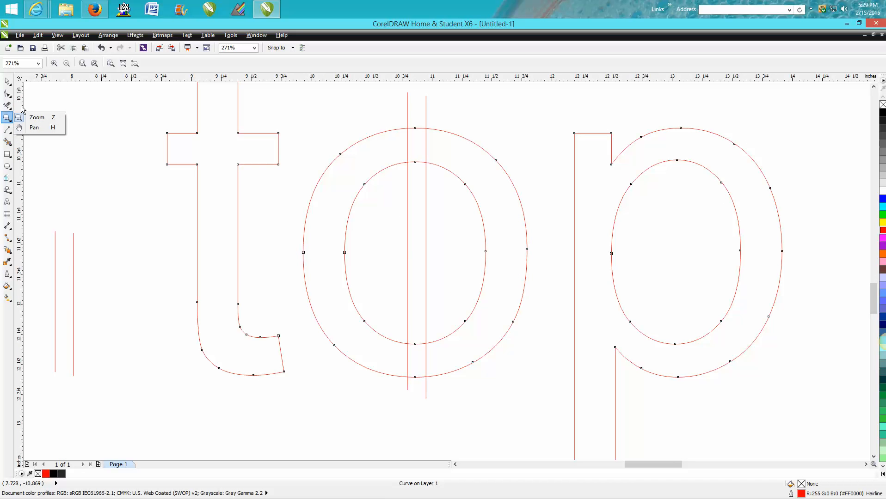
left_click(46, 135)
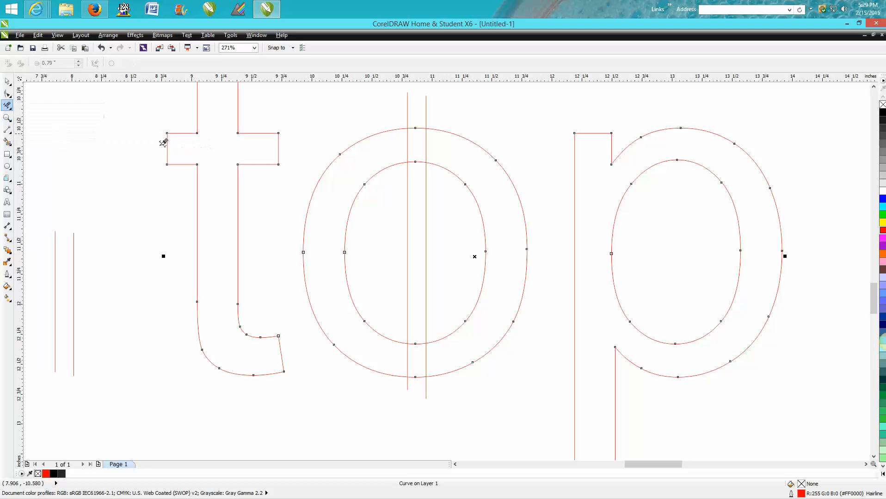
left_click(417, 127)
left_click(425, 160)
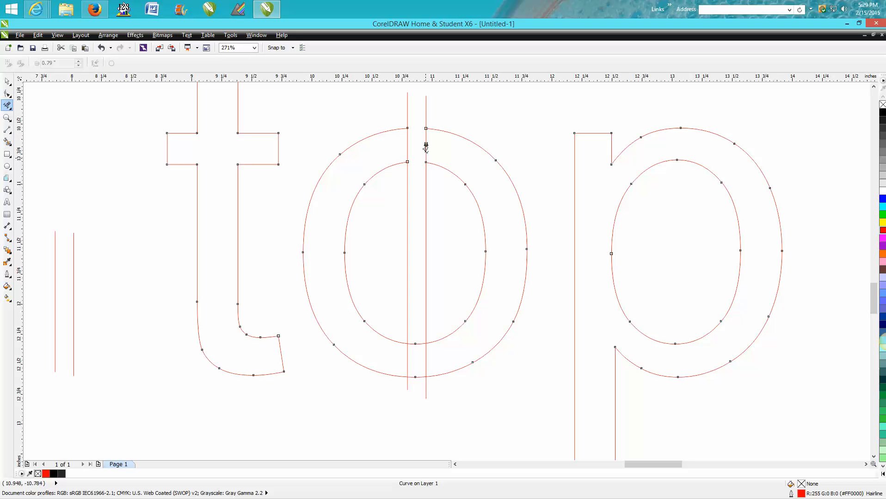
left_click(426, 113)
left_click(409, 110)
left_click(425, 181)
left_click(408, 178)
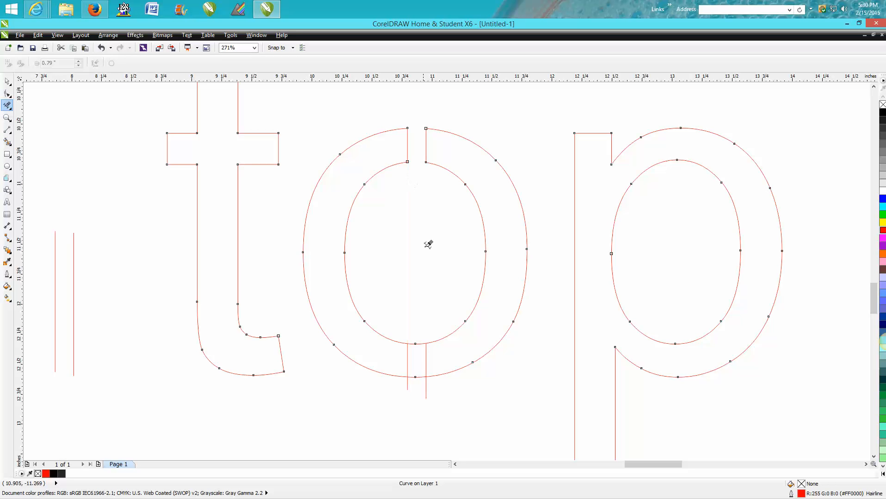
Delete the o's lower edge segments between the two lines and the line ends protruding below the letter
left_click(415, 343)
left_click(421, 375)
left_click(426, 380)
left_click(408, 382)
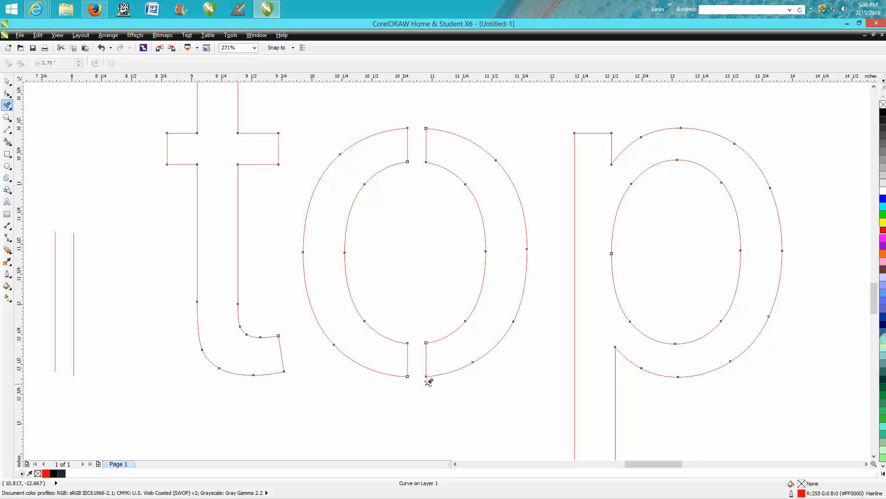
Fill both halves of the split o with black using Smart Fill with a 0.5 pt outline
left_click(7, 141)
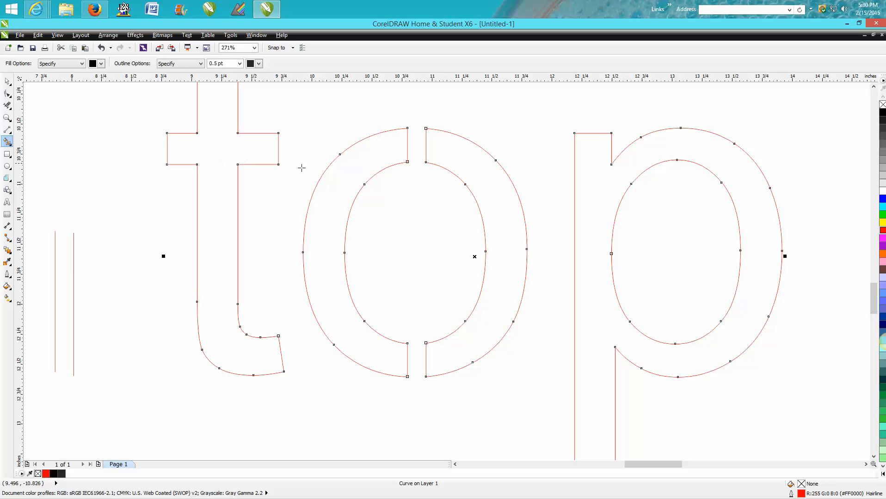
left_click(344, 171)
left_click(459, 162)
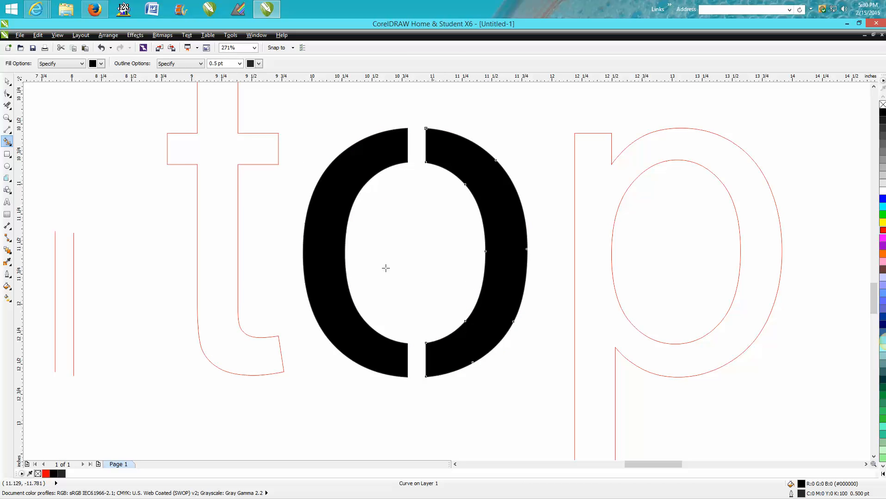
Move the spare line pair from beside the t into the bowl of the p and rotate it 90 degrees
left_click(9, 82)
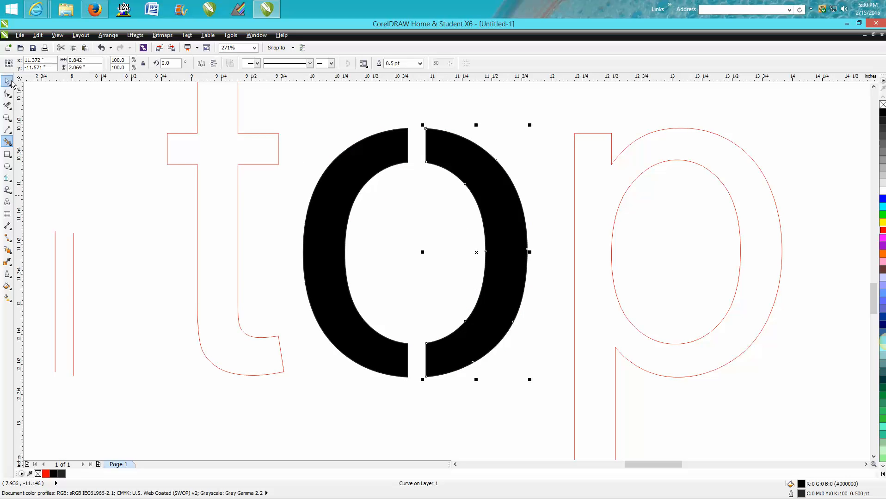
left_click(72, 284)
left_click_drag(30, 205, 130, 411)
left_click_drag(73, 299, 674, 248)
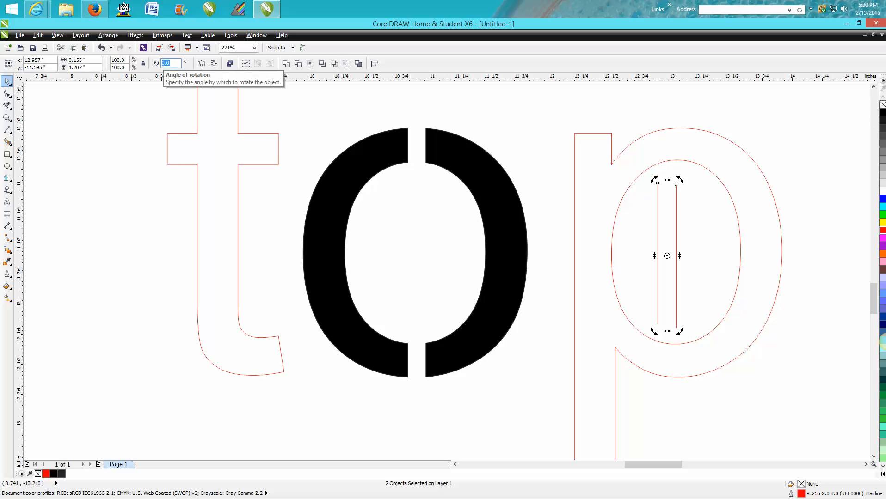
key("Return")
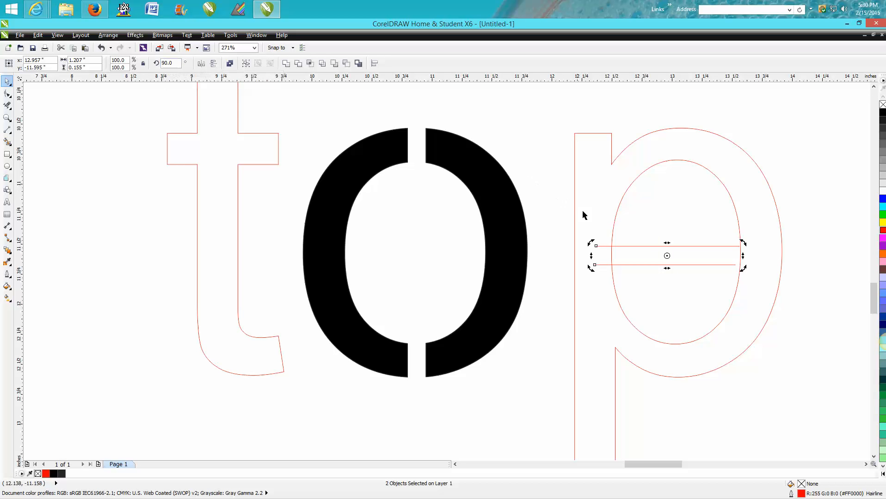
Select both horizontal lines in the p's bowl and move them so they cross the p's stem
left_click(705, 222)
left_click(673, 247)
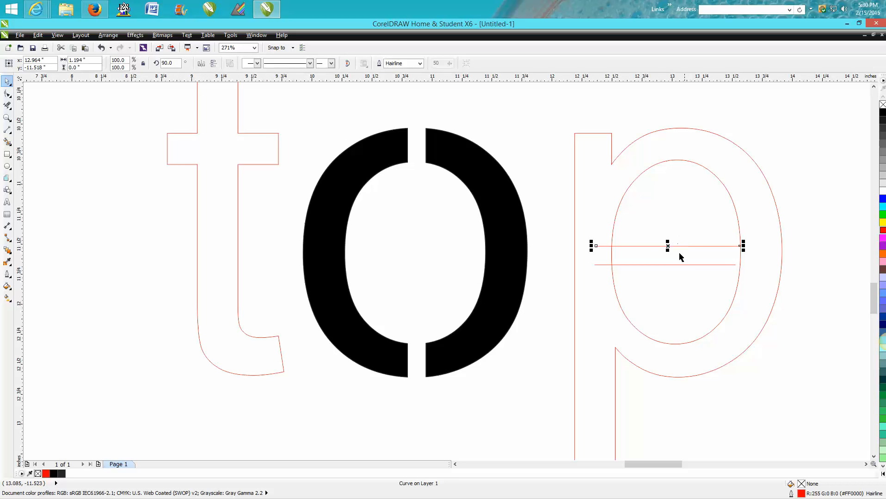
left_click_drag(563, 219, 777, 304)
left_click_drag(668, 256, 624, 253)
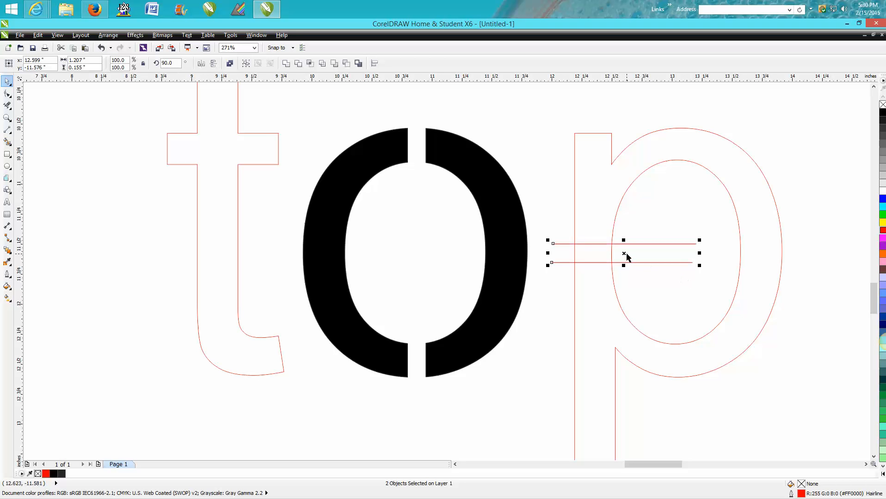
Place a spare copy of the line pair below the o
left_click_drag(625, 253, 430, 426)
right_click(430, 427)
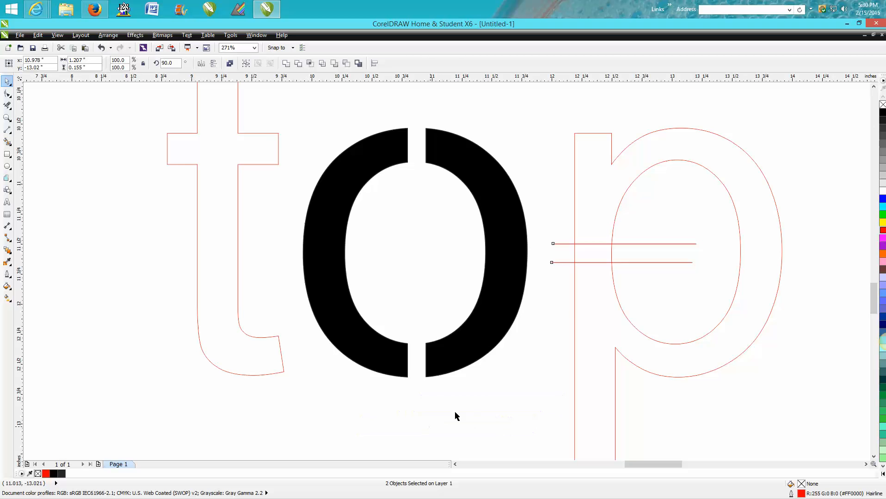
left_click(575, 313)
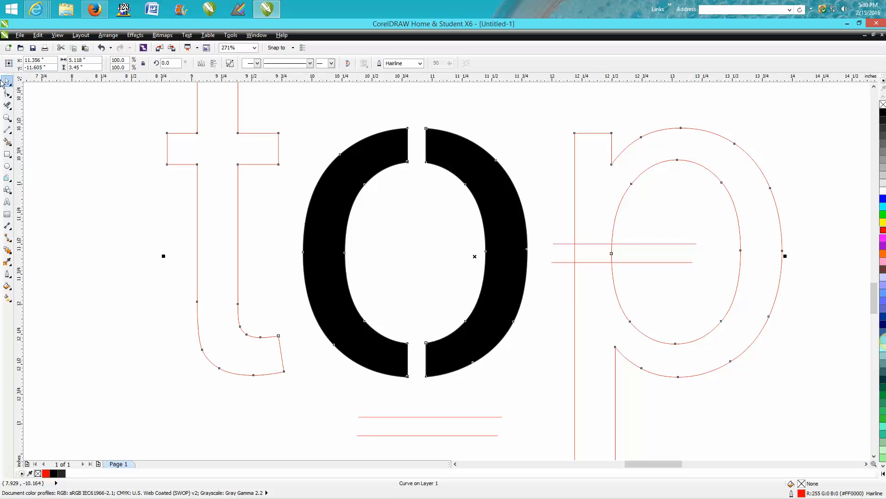
Use Virtual Segment Delete to trim the line ends beyond the p's stem and open the stem's outer edge between the lines
left_click(7, 105)
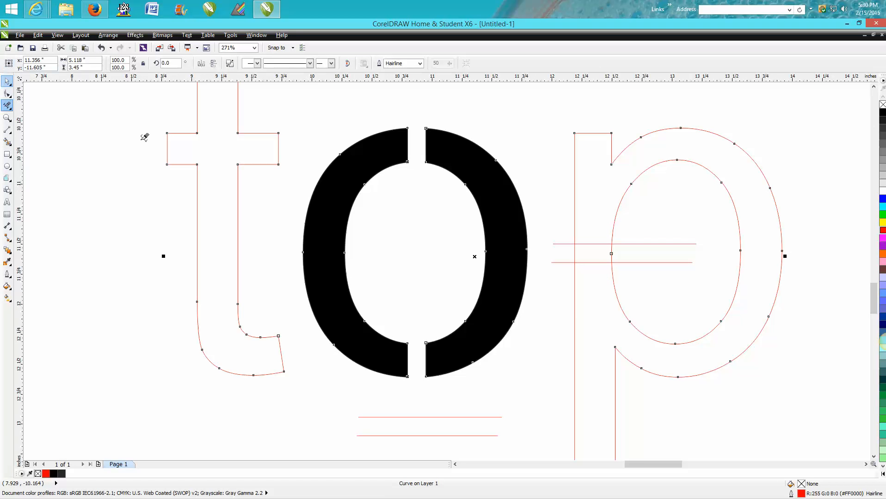
left_click(653, 244)
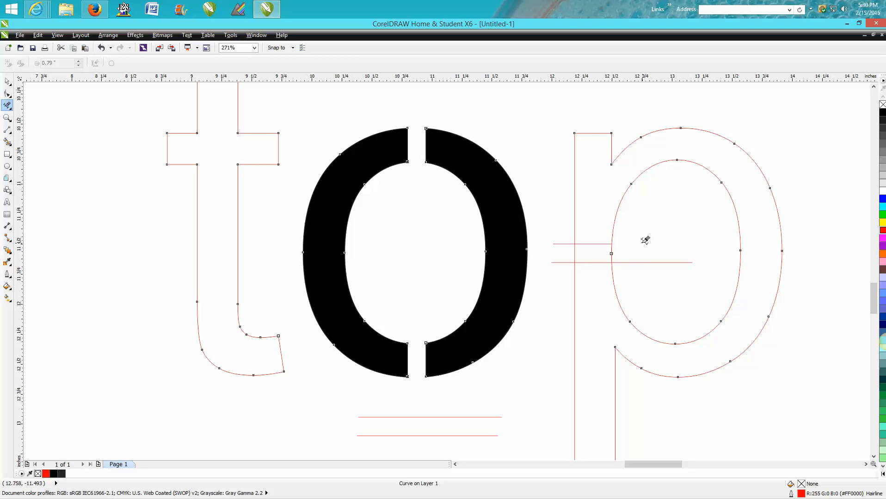
left_click(624, 262)
left_click(567, 262)
left_click(575, 249)
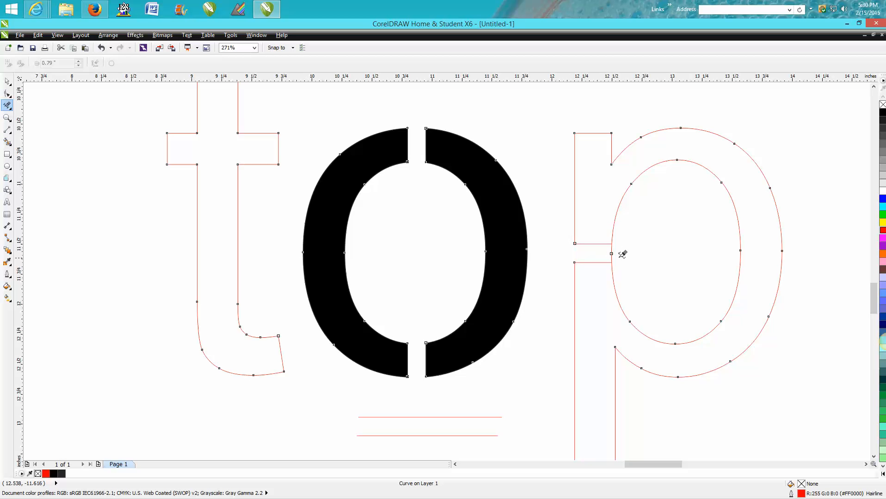
Fill the p with black using Smart Fill with a 0.5 pt outline and compare it with the other stencil words
left_click(7, 141)
left_click(610, 189)
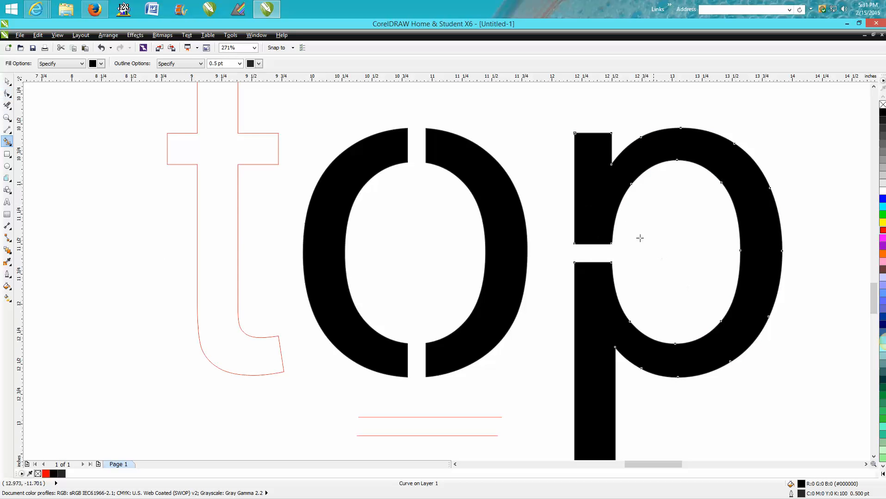
scroll(634, 267, "down", 3)
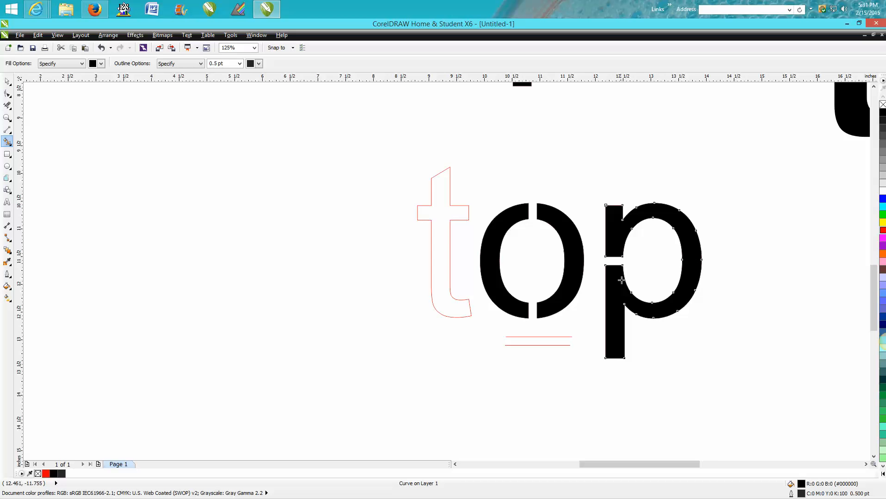
scroll(721, 328, "down", 2)
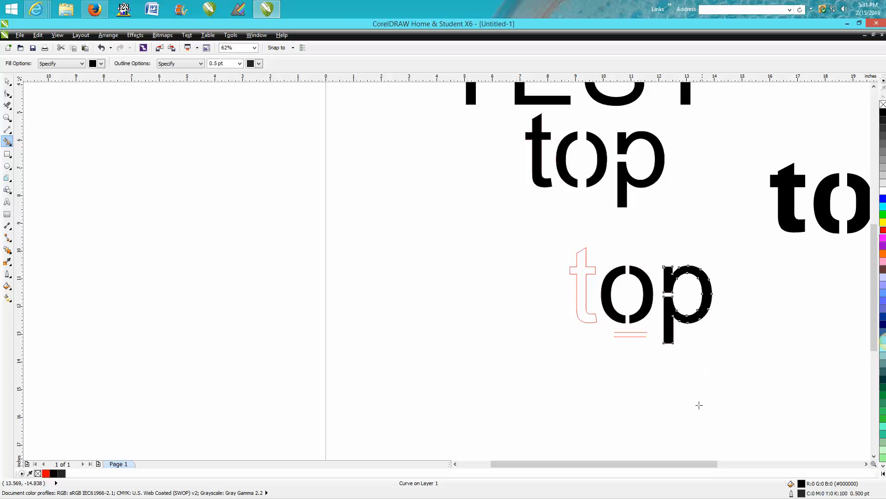
left_click_drag(701, 464, 741, 465)
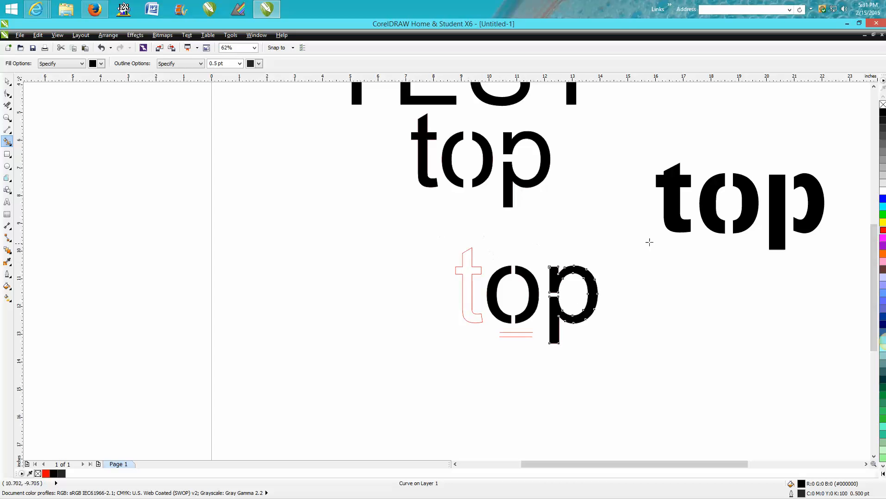
left_click_drag(873, 274, 873, 266)
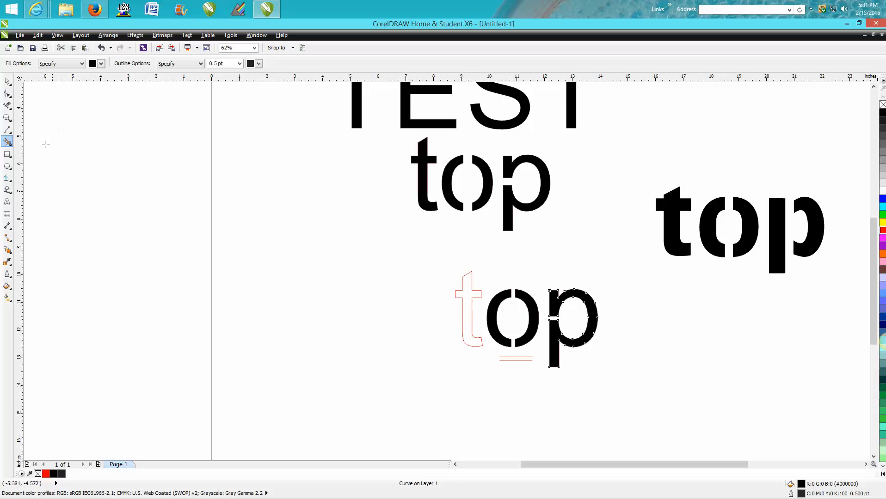
left_click(7, 118)
left_click_drag(443, 256, 708, 415)
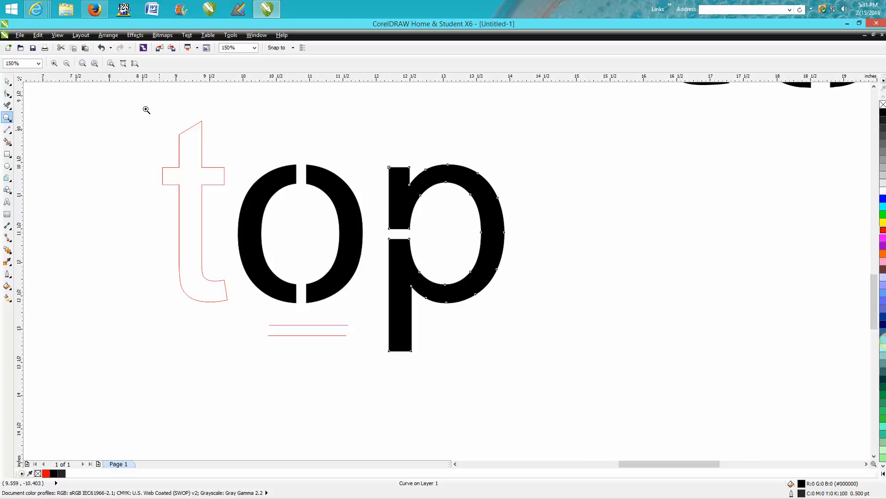
Undo the p's black fill, the segment deletions and the spare line pair copy
left_click(101, 48)
left_click(102, 48)
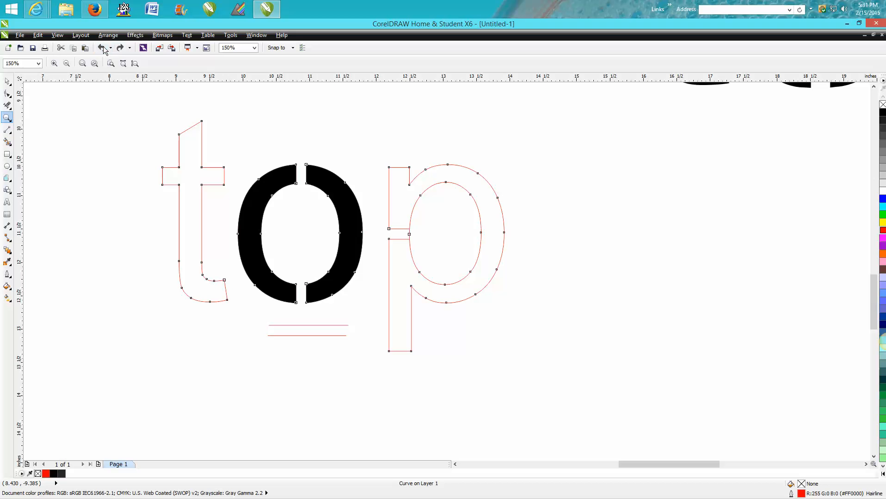
left_click(103, 48)
left_click(103, 48)
left_click(103, 45)
left_click(103, 46)
left_click(103, 46)
left_click(103, 46)
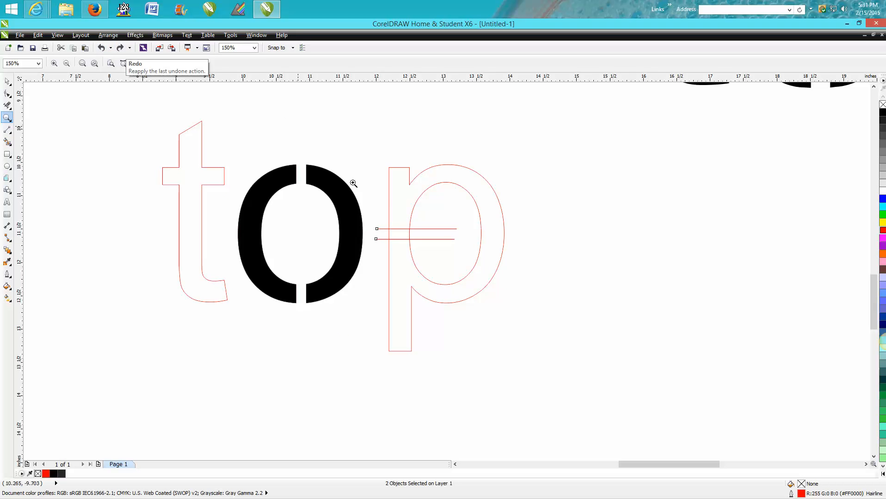
Select all the lines crossing the p's stem and set their rotation angle to 0 degrees
left_click(8, 82)
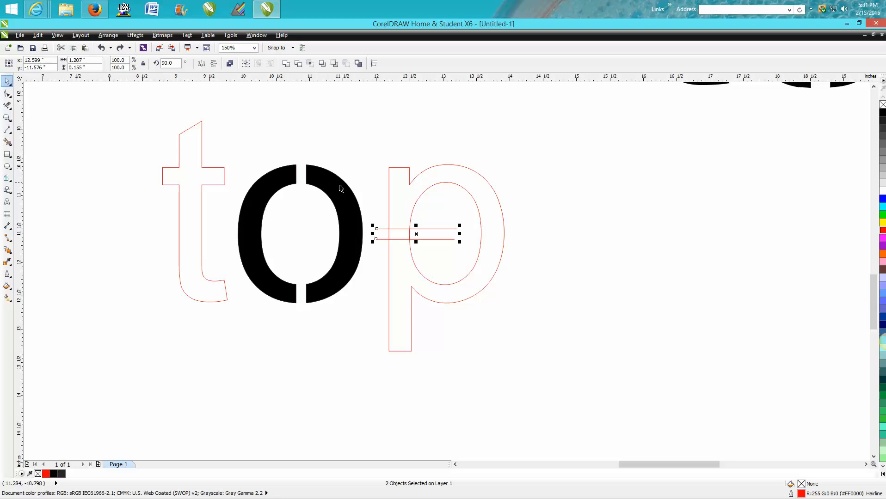
left_click_drag(352, 188, 471, 280)
double_click(166, 63)
key("Return")
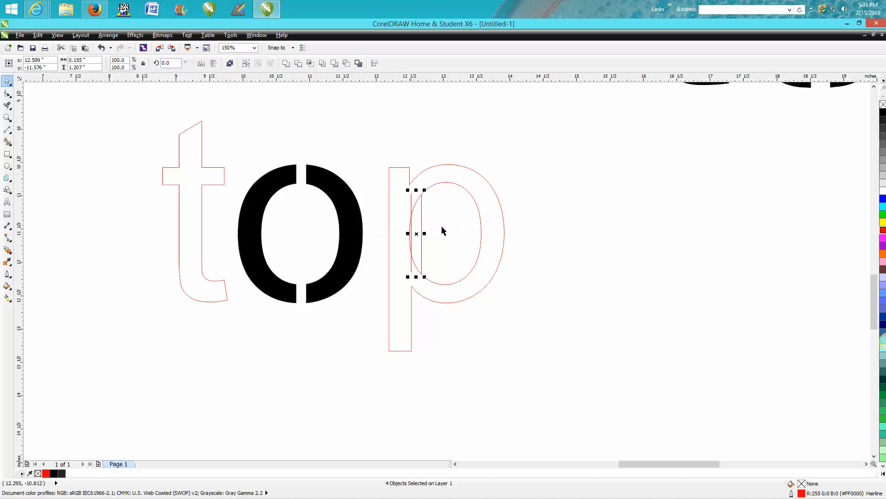
Shift the vertical lines further into the p's bowl and stretch them to about 2.67 inches so they extend past it at both ends
left_click_drag(416, 236, 425, 239)
left_click_drag(425, 280, 425, 320)
left_click_drag(426, 194, 425, 136)
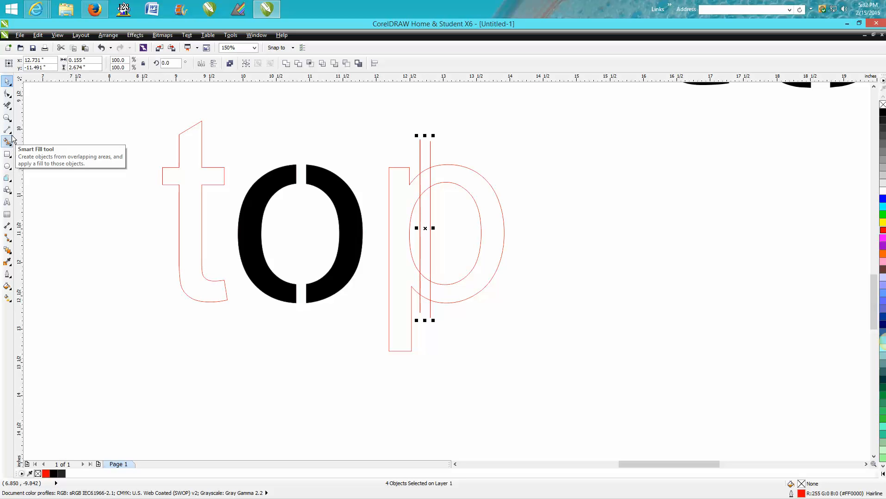
Use Virtual Segment Delete to open the p's bowl between the vertical lines and remove the line parts inside and outside the letter
left_click(11, 107)
left_click(47, 127)
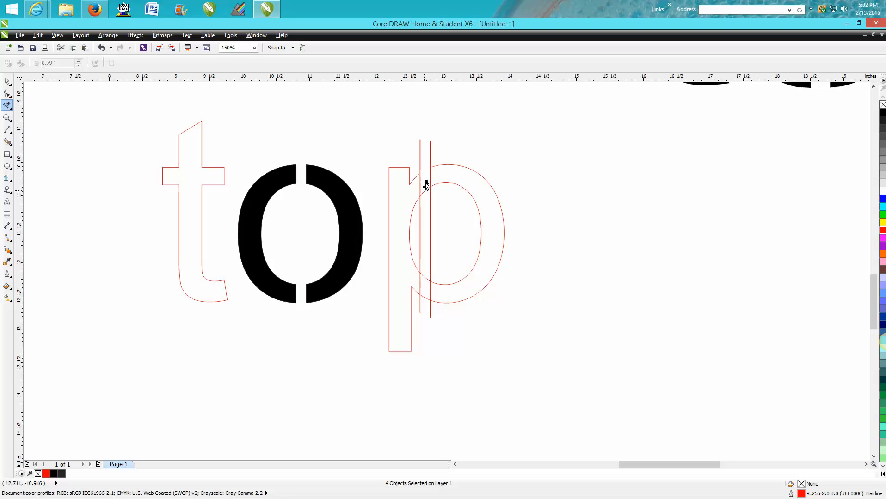
left_click(423, 153)
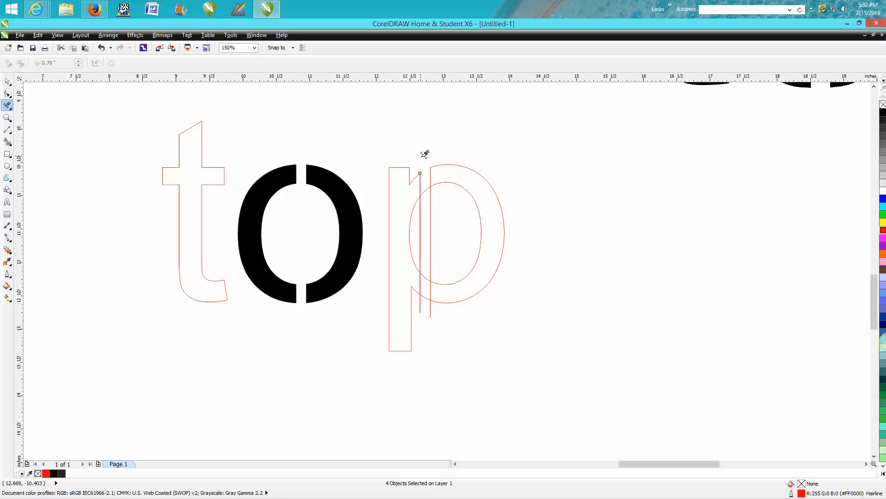
left_click(429, 202)
left_click(420, 199)
left_click(430, 309)
left_click(420, 302)
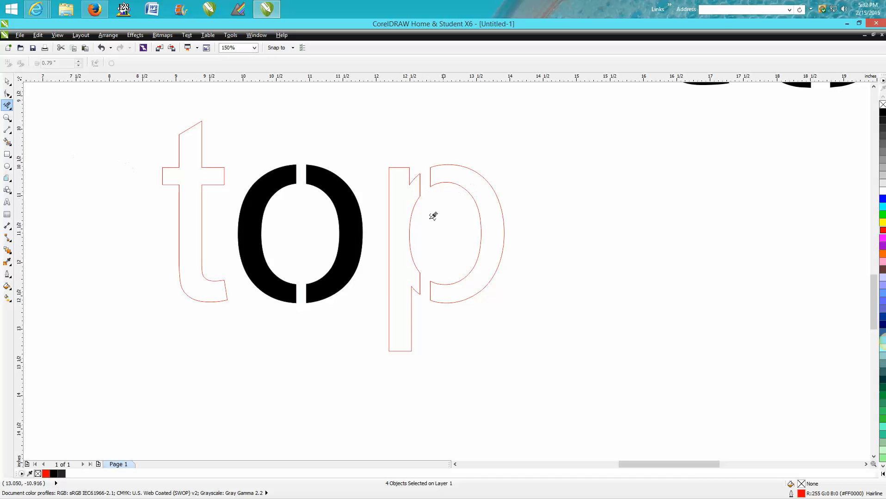
Fill the p's stem piece and bowl piece with black using Smart Fill with a 0.5 pt outline
left_click(11, 142)
left_click(403, 212)
left_click(481, 185)
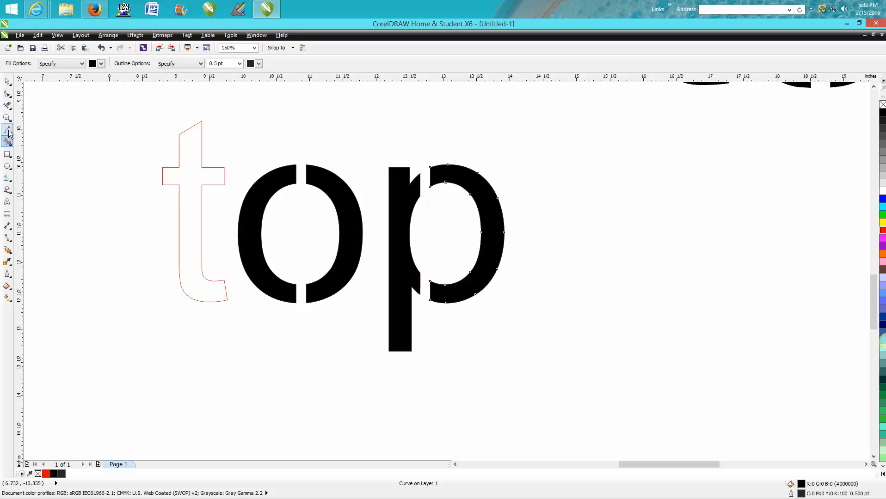
Add a dimension above the p for the width of the gap between its two pieces and inspect it up close
left_click(8, 227)
left_click(40, 226)
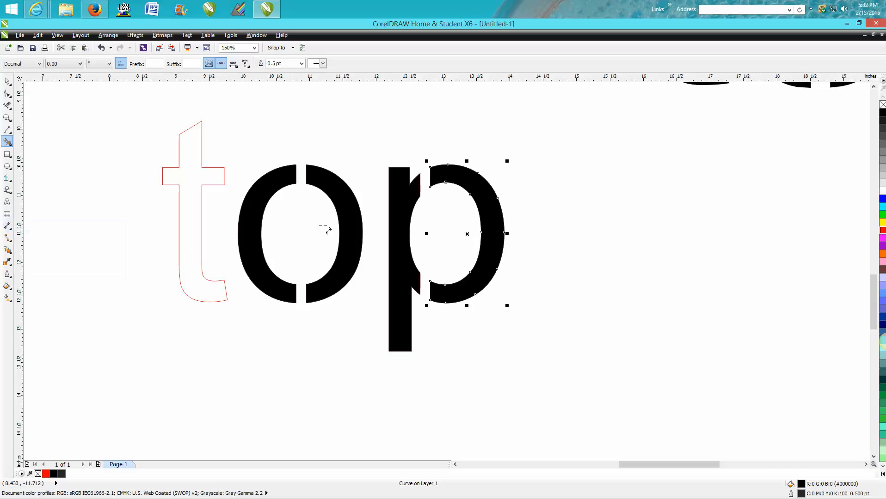
left_click_drag(427, 177, 420, 177)
left_click(420, 154)
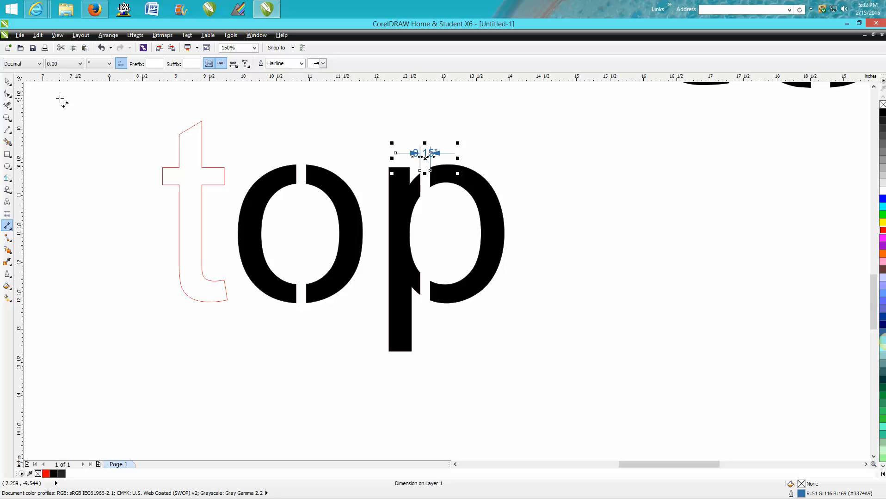
left_click(7, 82)
left_click(7, 118)
left_click_drag(412, 134, 535, 193)
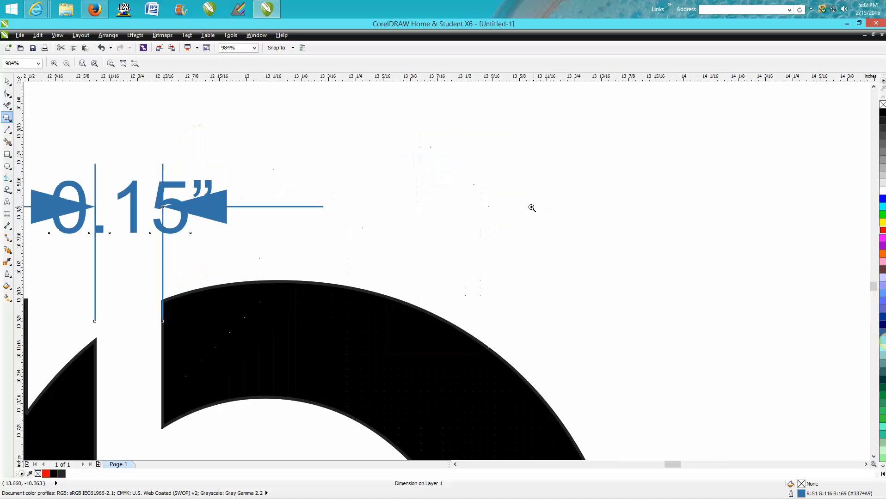
scroll(521, 204, "down", 5)
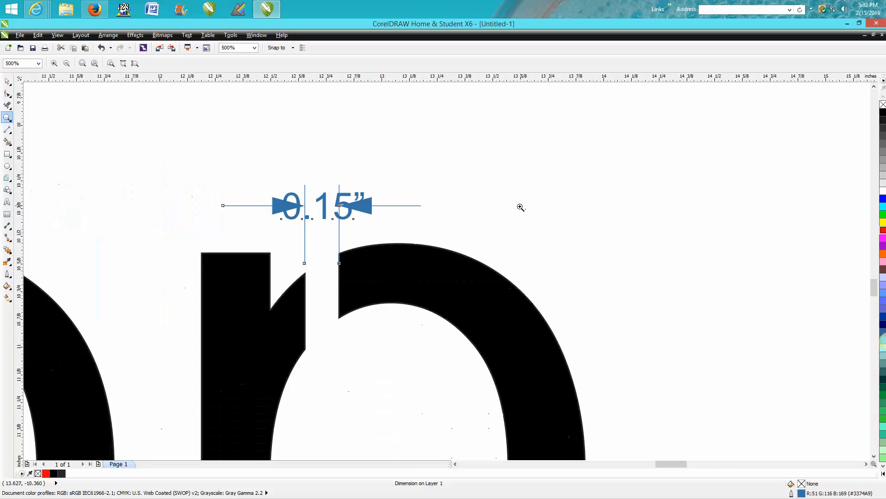
scroll(567, 213, "down", 3)
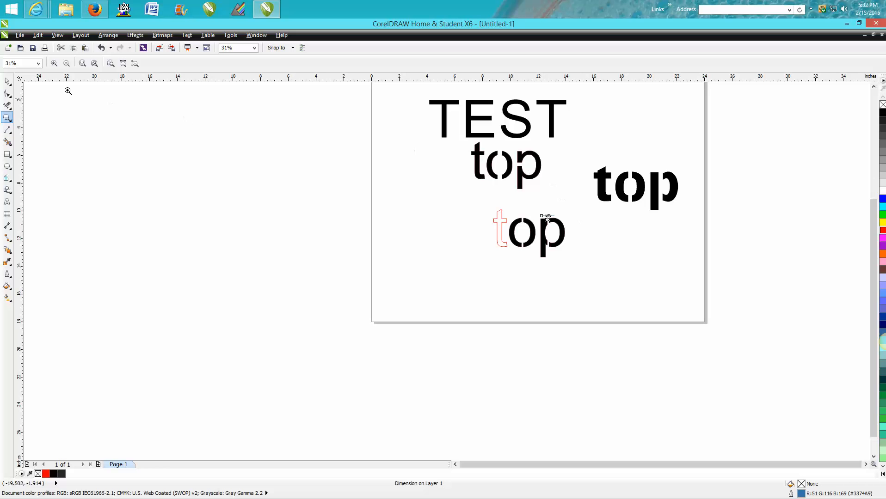
Select the word TEST above the stencil words
left_click(7, 81)
left_click(494, 139)
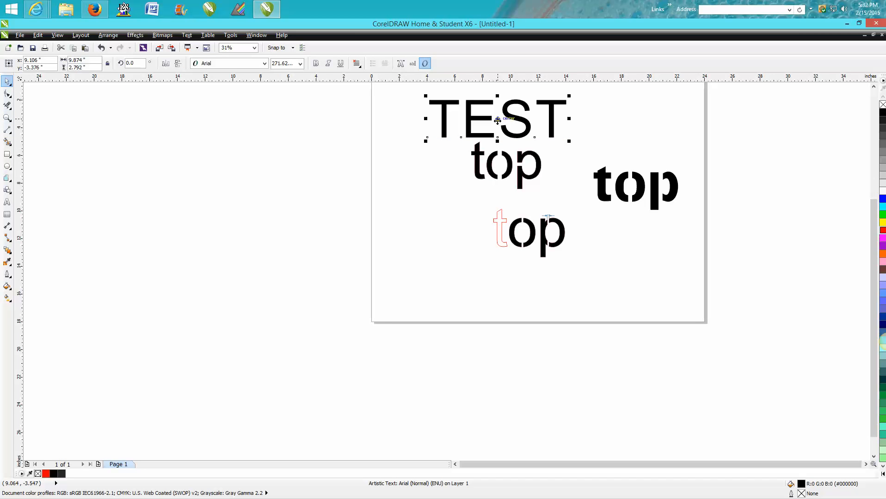